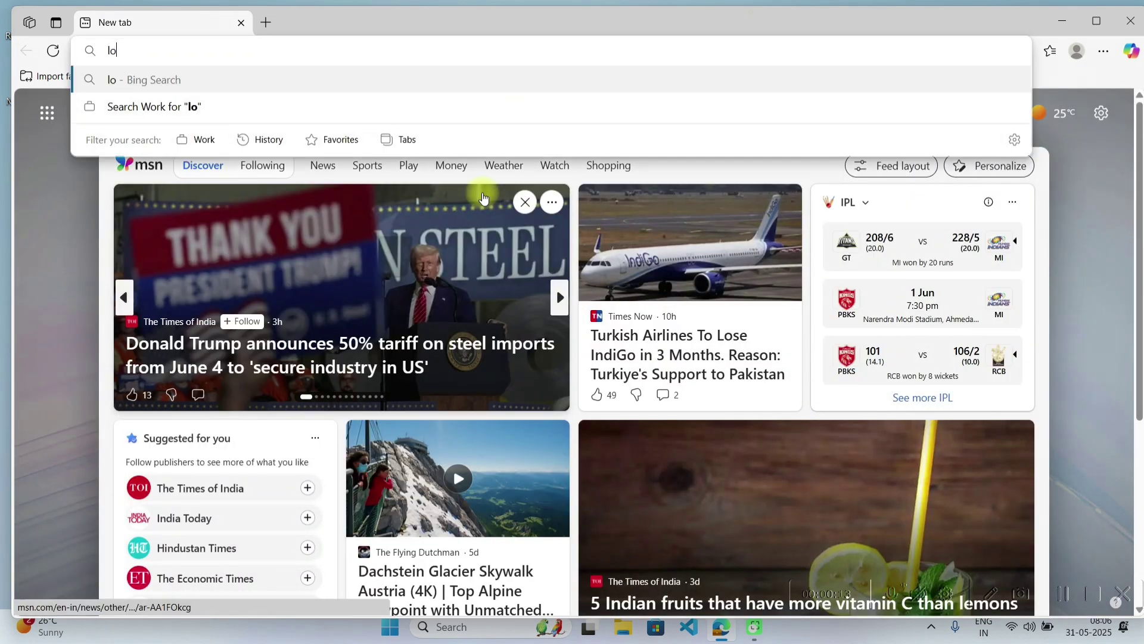
Search Bing for 'localsend' from the Edge address bar
text(lsend)
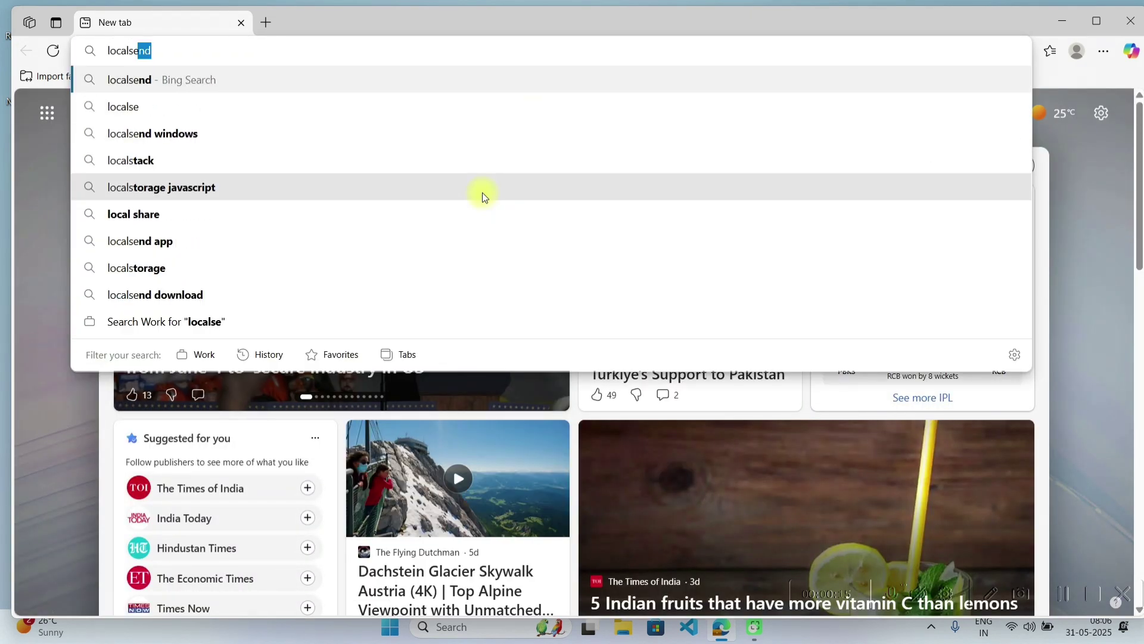
key(Return)
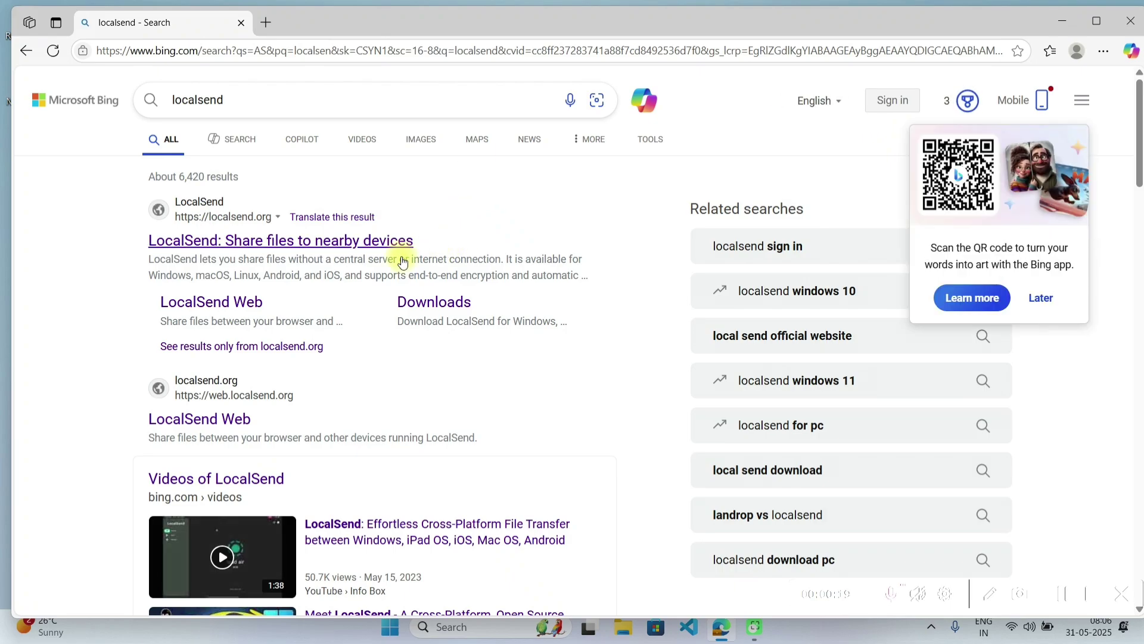
Download the LocalSend 1.17.0 Windows EXE from localsend.org and launch it for the current user only
click(222, 240)
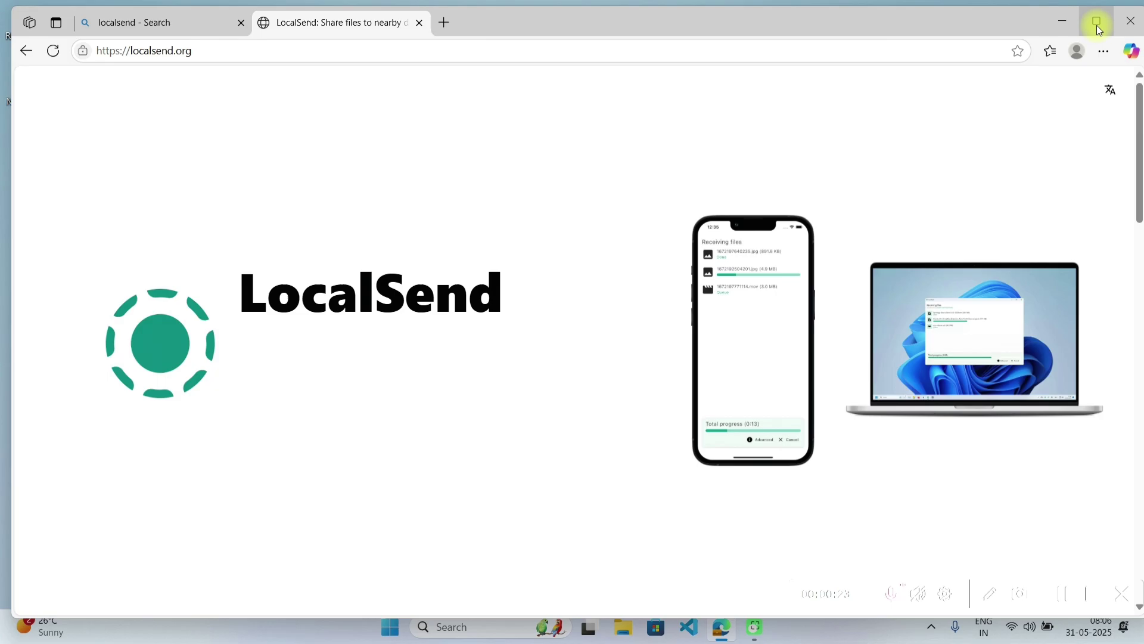
click(1097, 22)
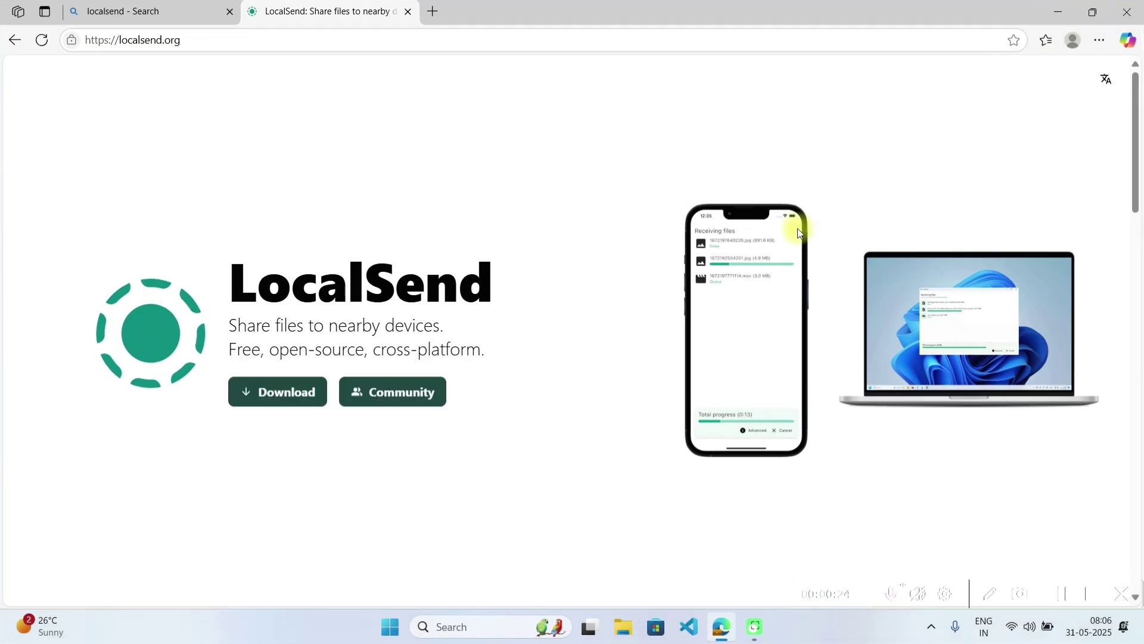
click(277, 392)
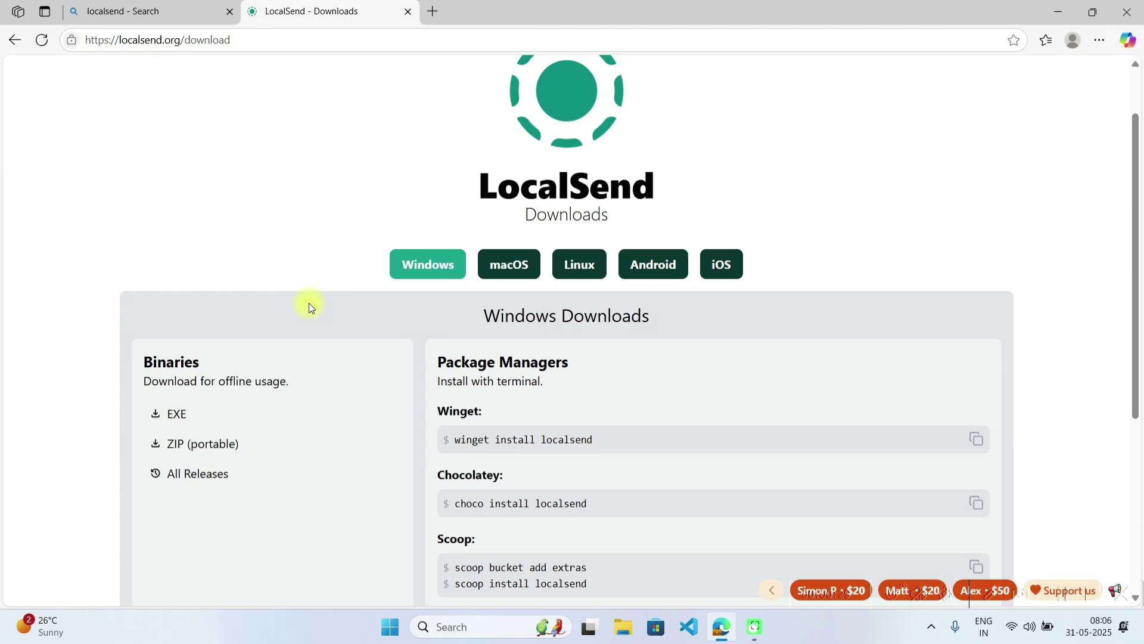
click(174, 417)
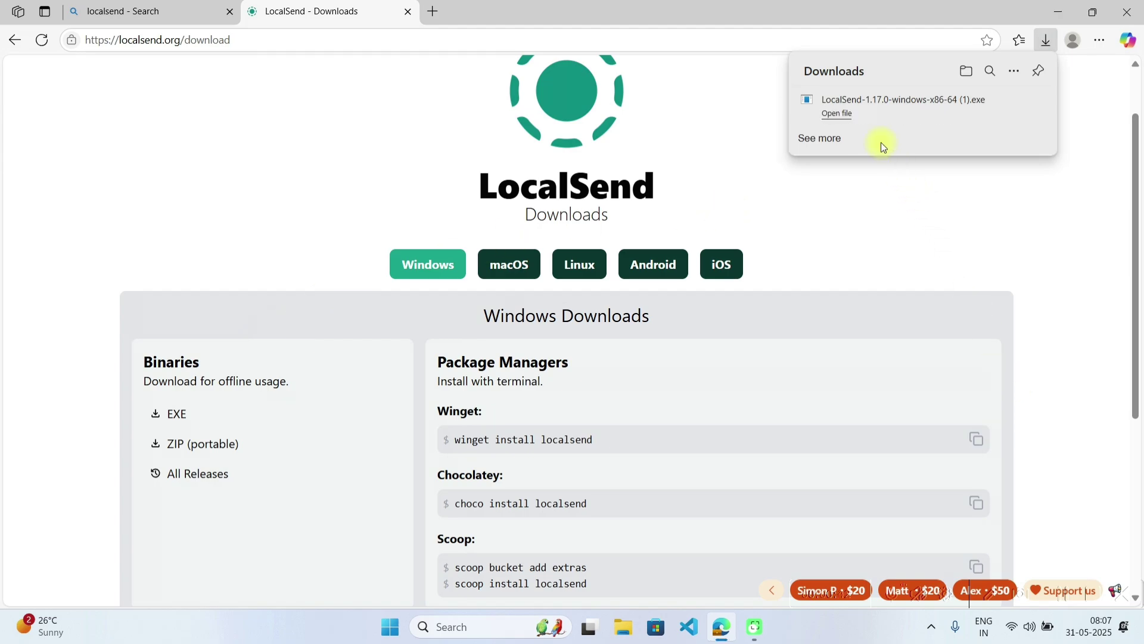
click(851, 119)
click(623, 327)
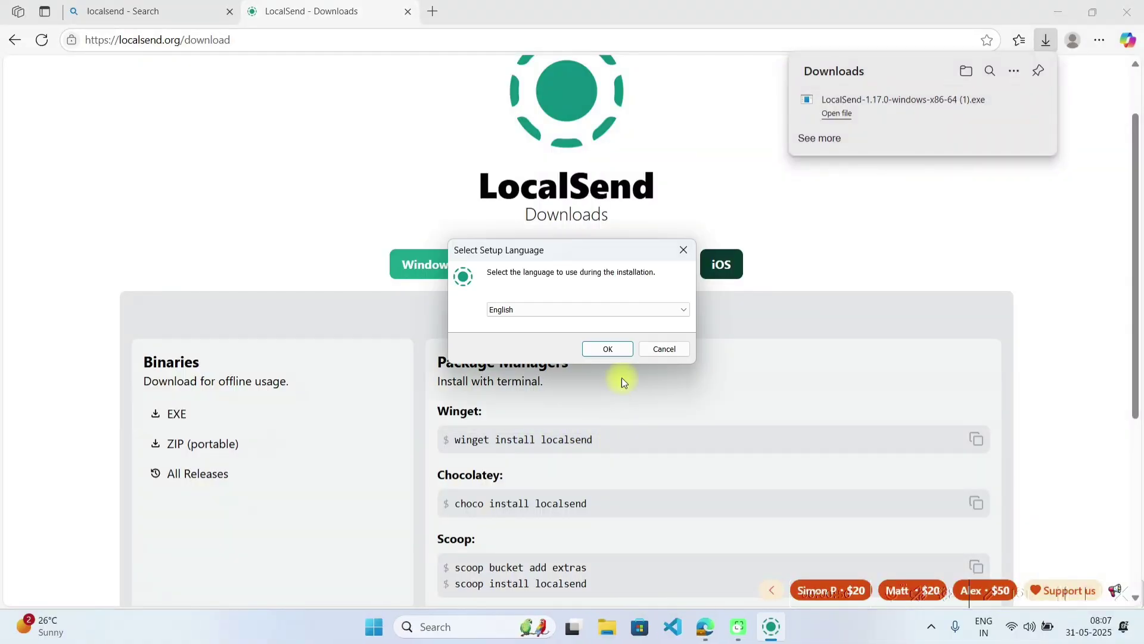
Install LocalSend in English into C:\Program Files\LocalSend and finish with Launch LocalSend checked
click(609, 349)
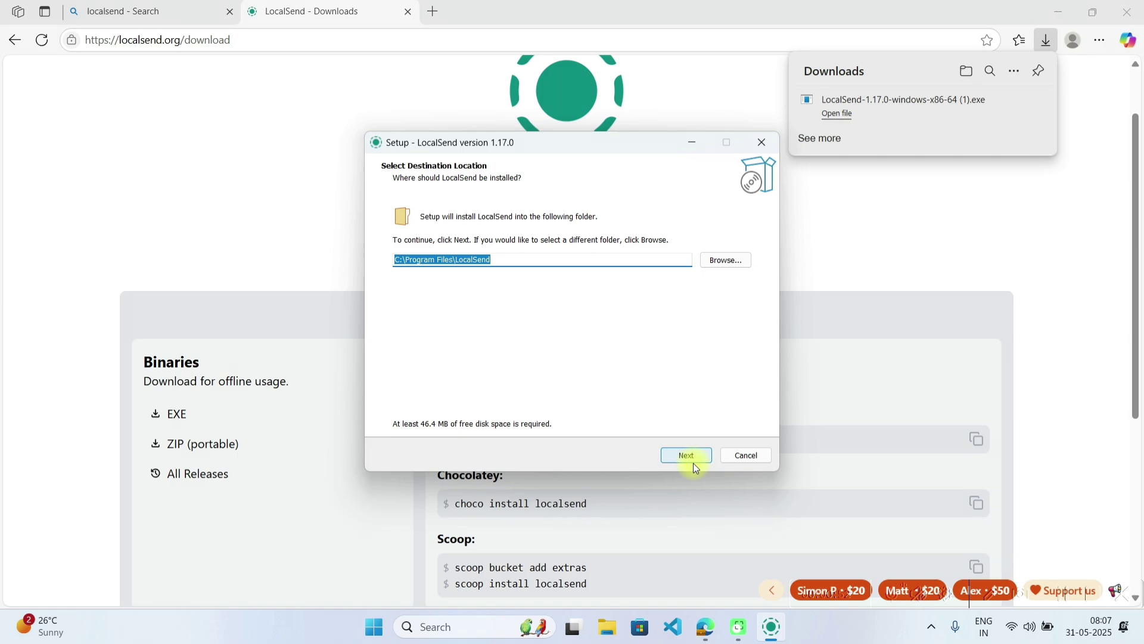
click(689, 456)
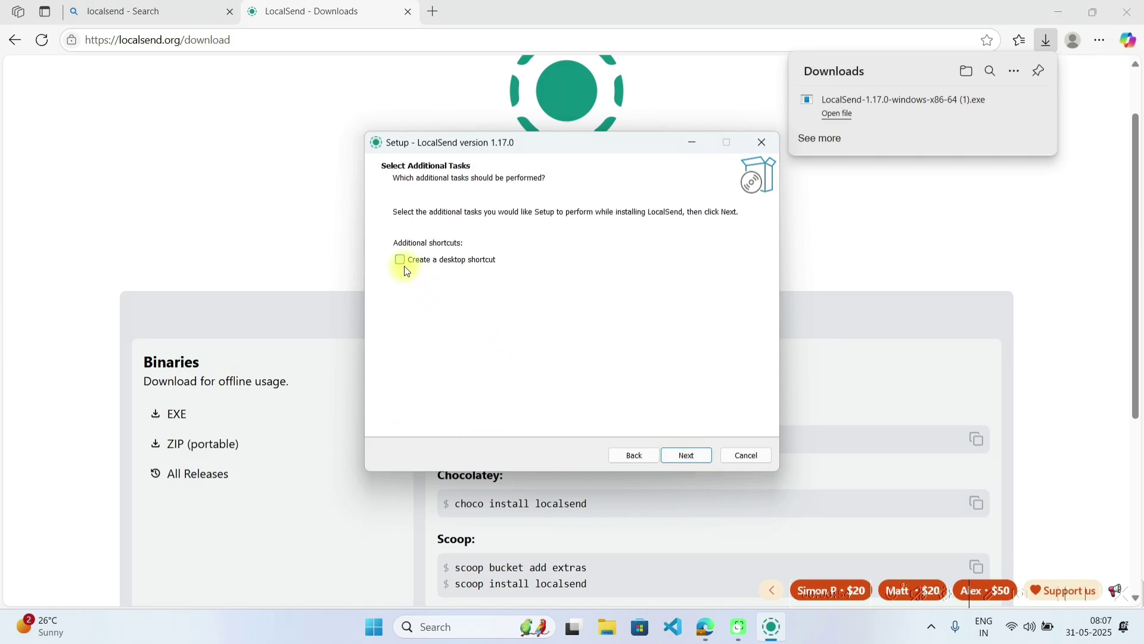
click(688, 457)
click(688, 458)
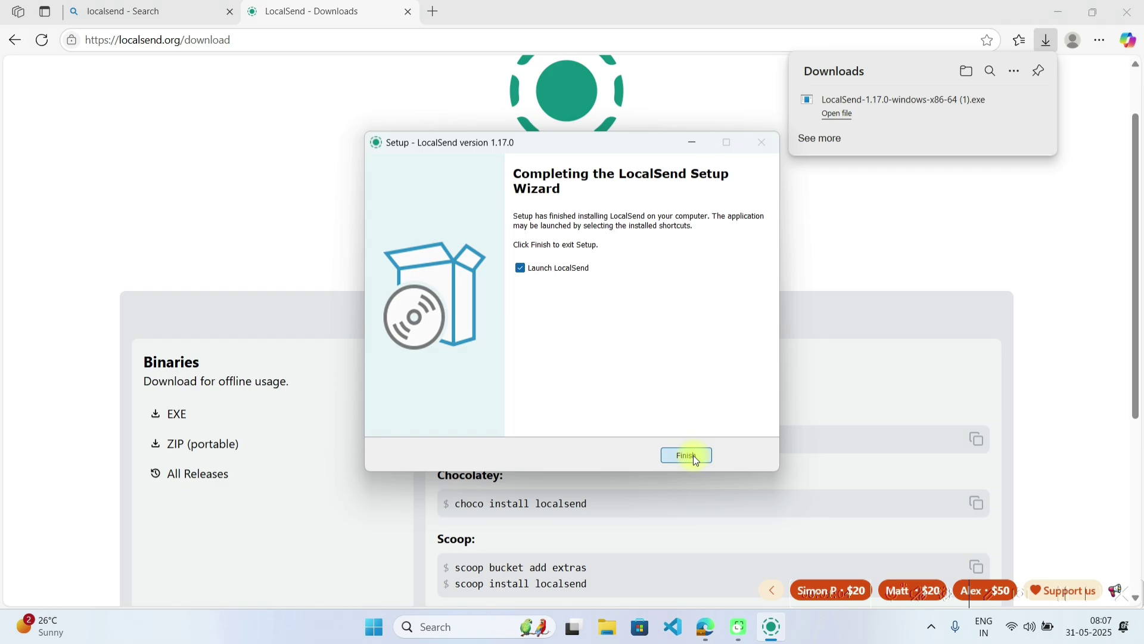
click(687, 456)
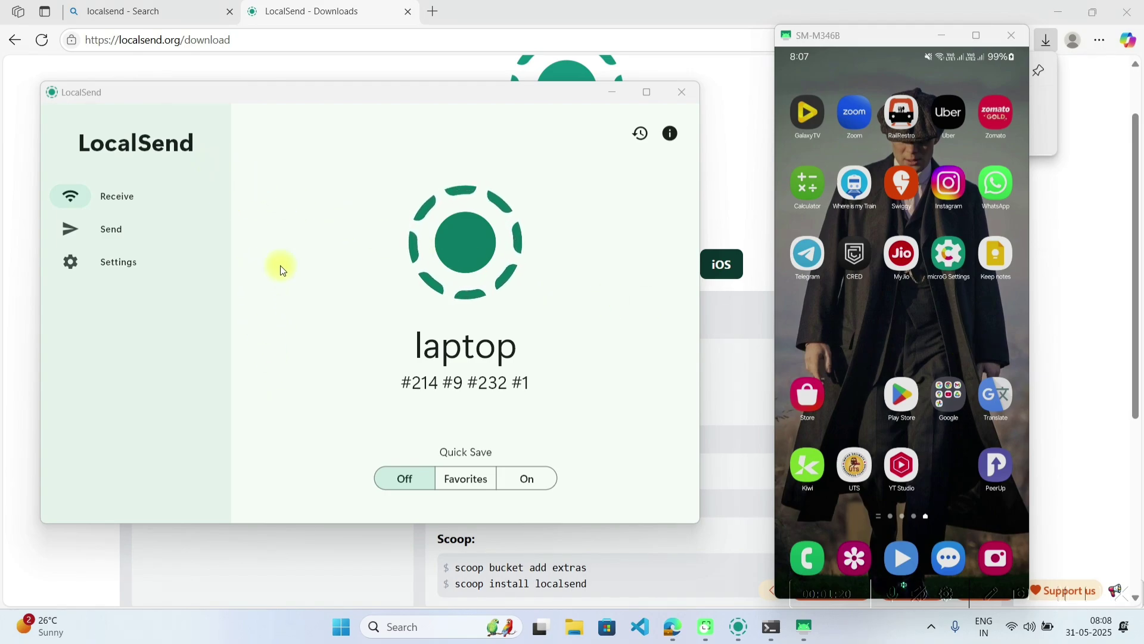
Search the phone's Play Store for 'local send', install LocalSend: Transfer Files, and open it
click(906, 402)
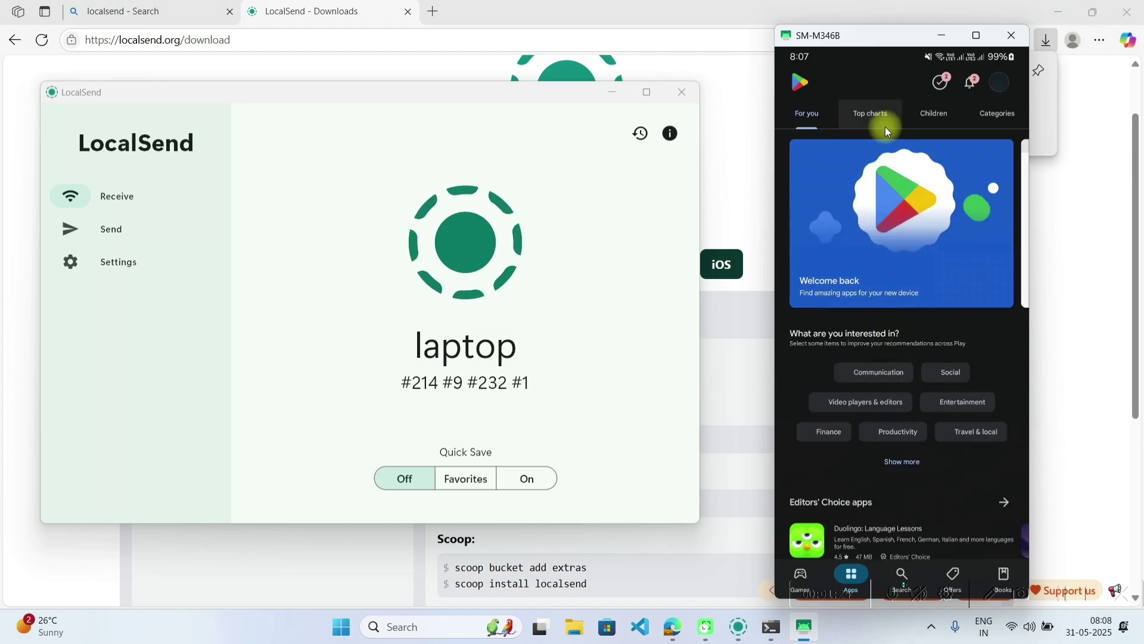
click(909, 574)
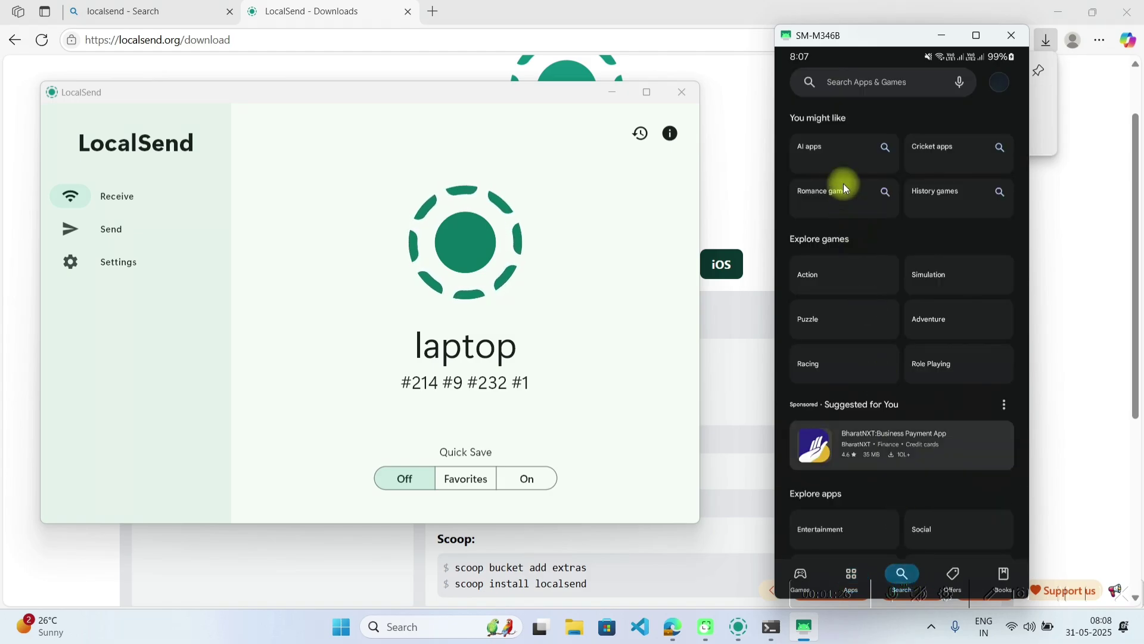
click(861, 82)
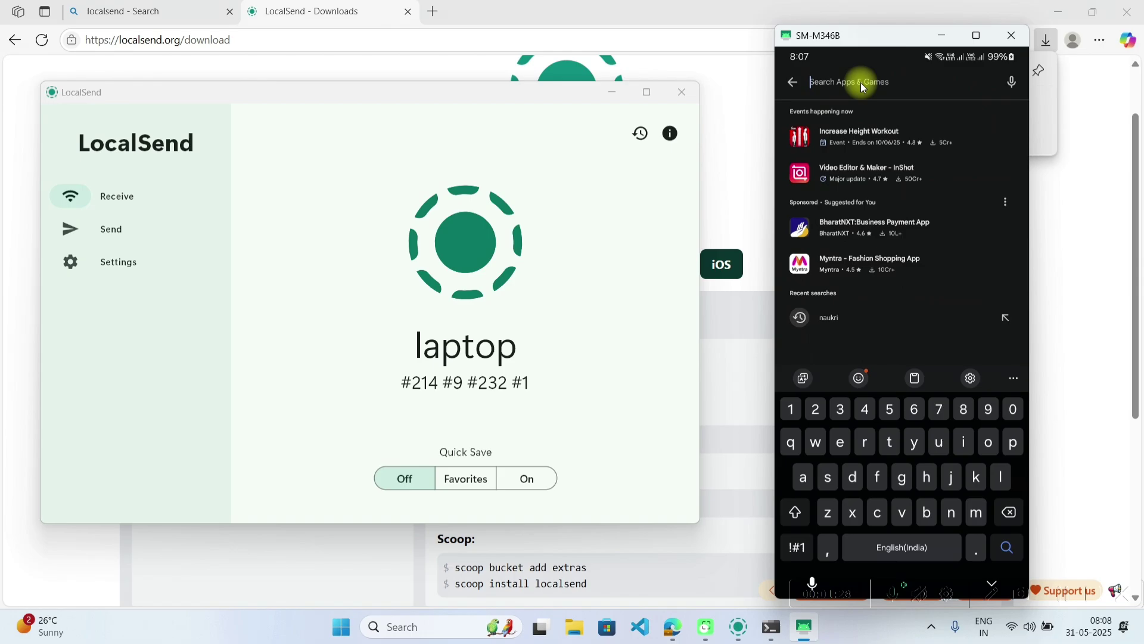
text(local send)
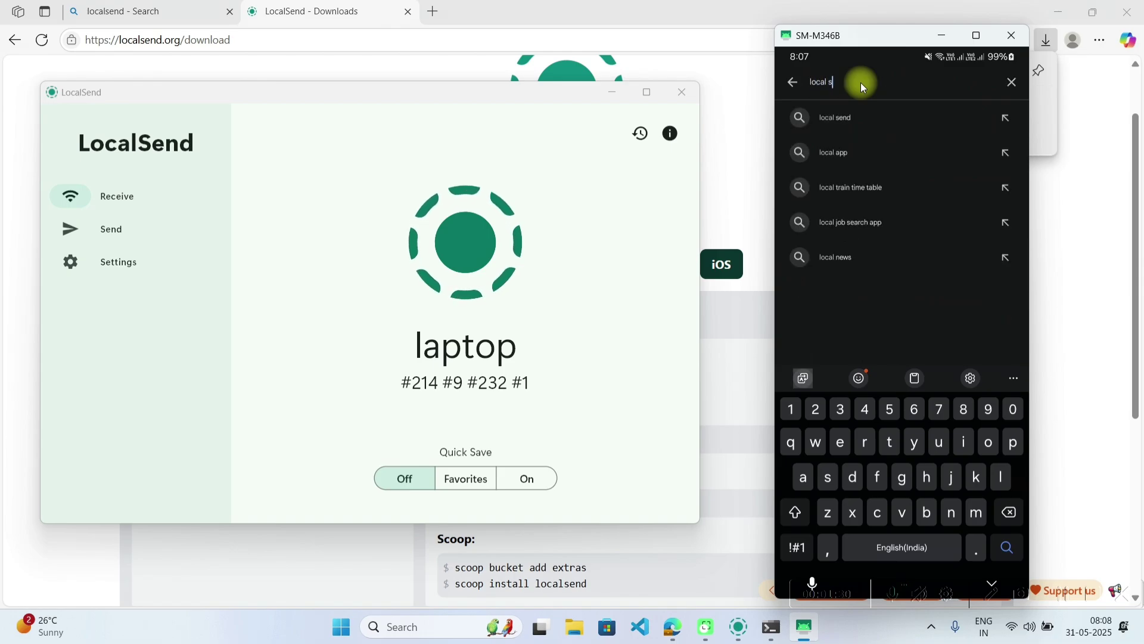
click(867, 115)
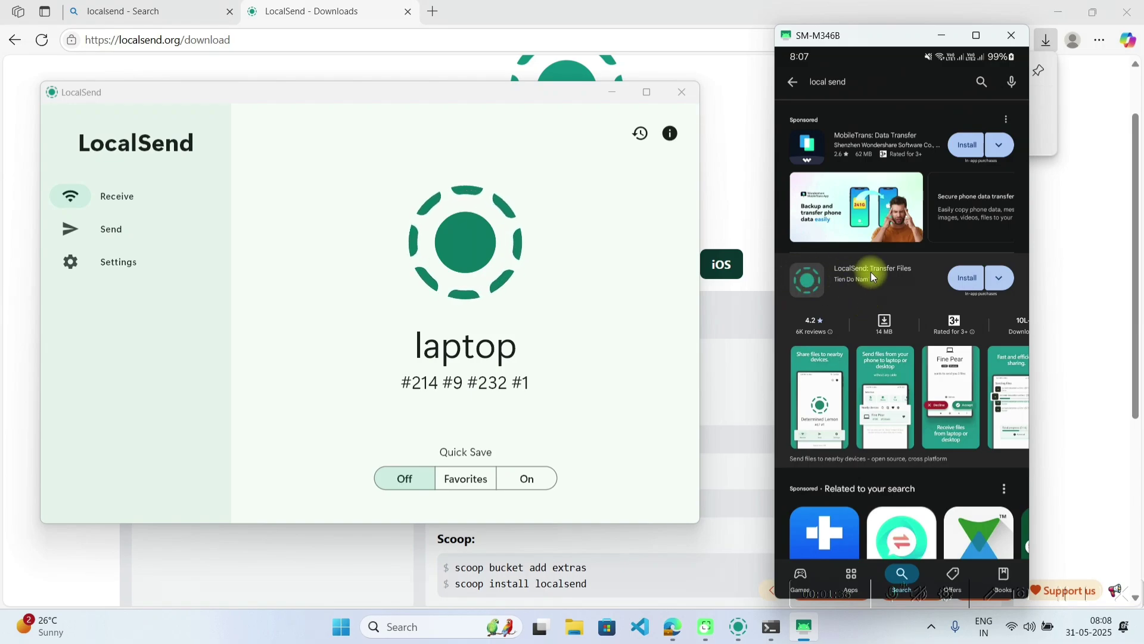
click(969, 276)
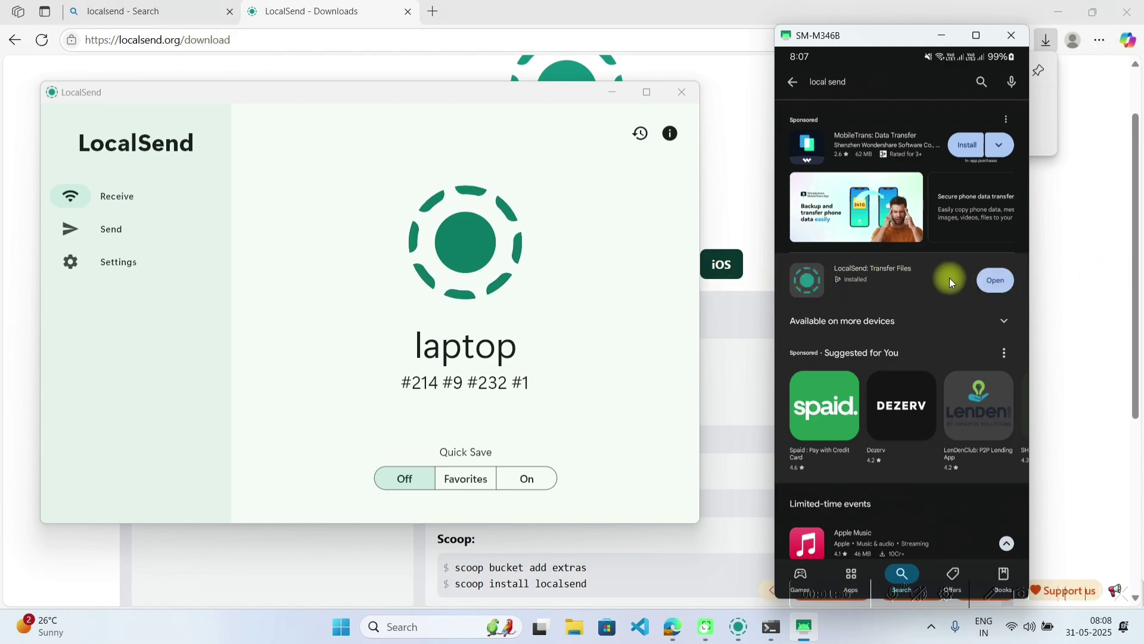
click(997, 280)
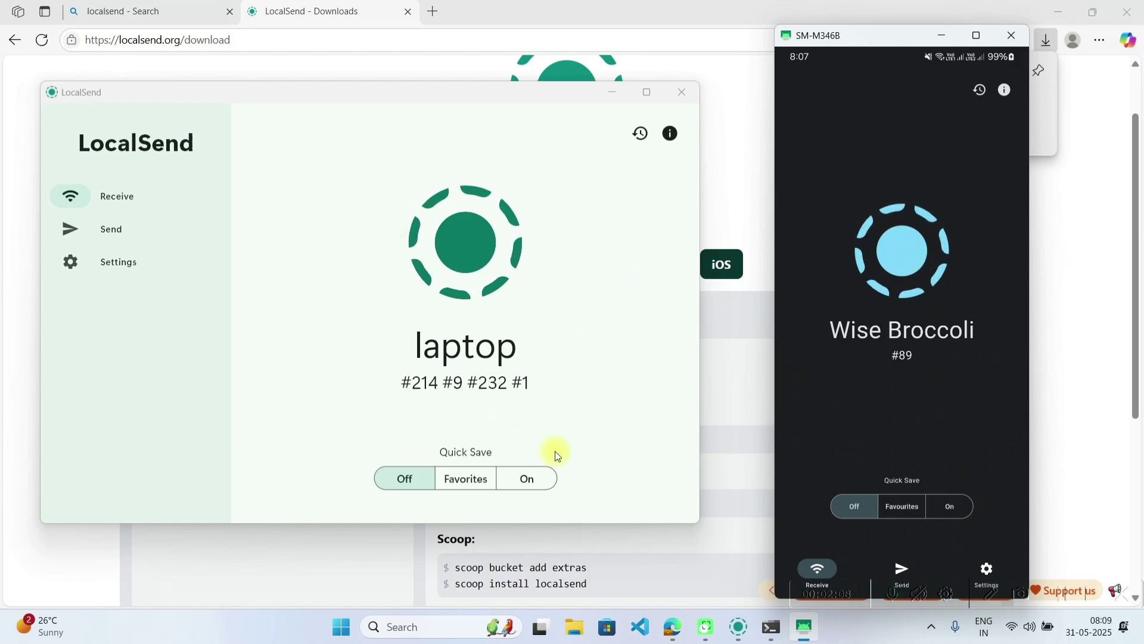
On the phone, select the recent 394.7 MB video and send it to the 'laptop' device
click(115, 195)
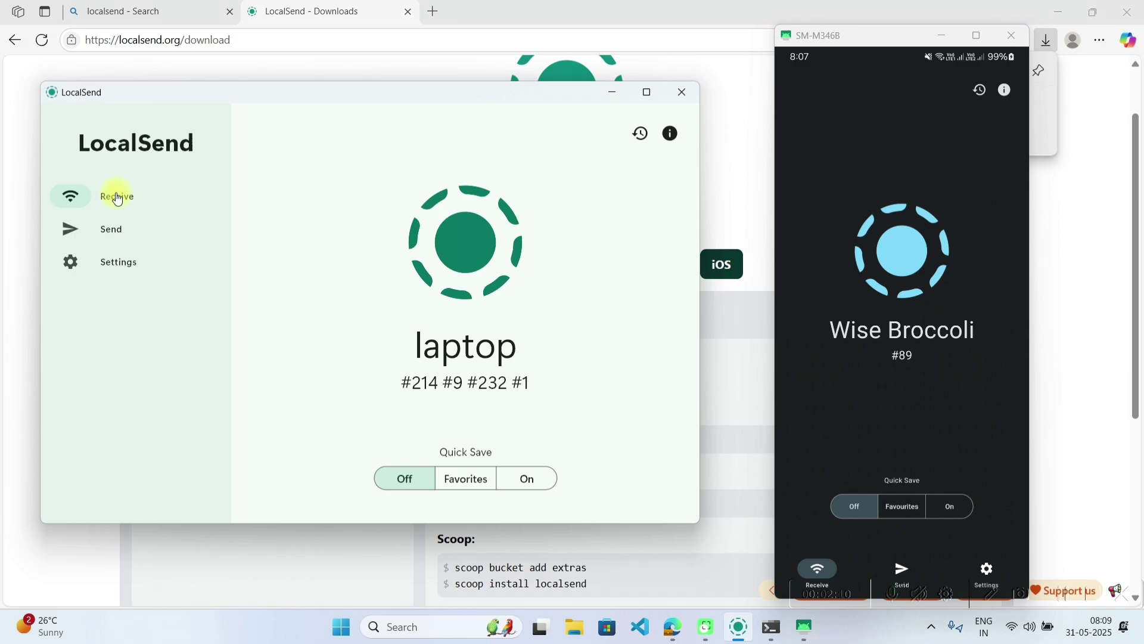
click(902, 568)
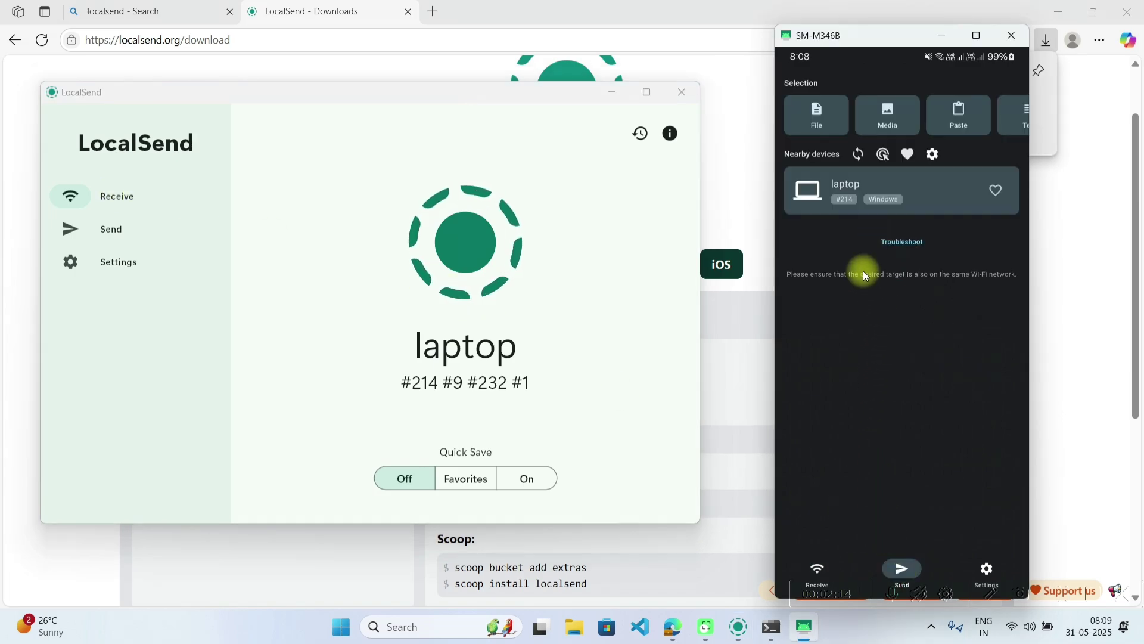
click(899, 116)
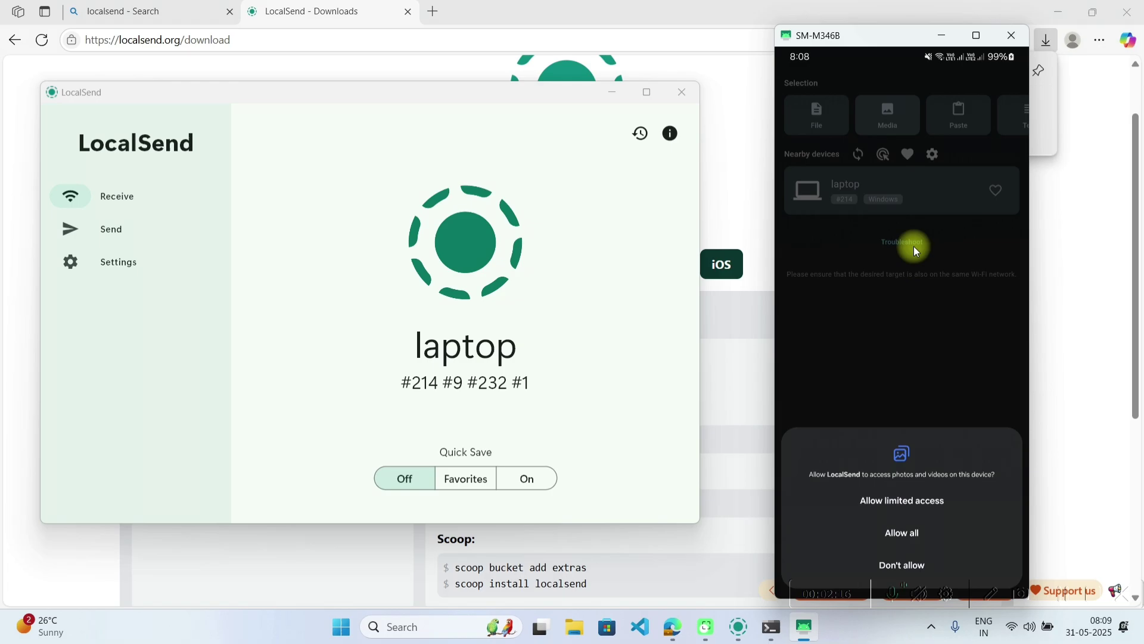
click(920, 538)
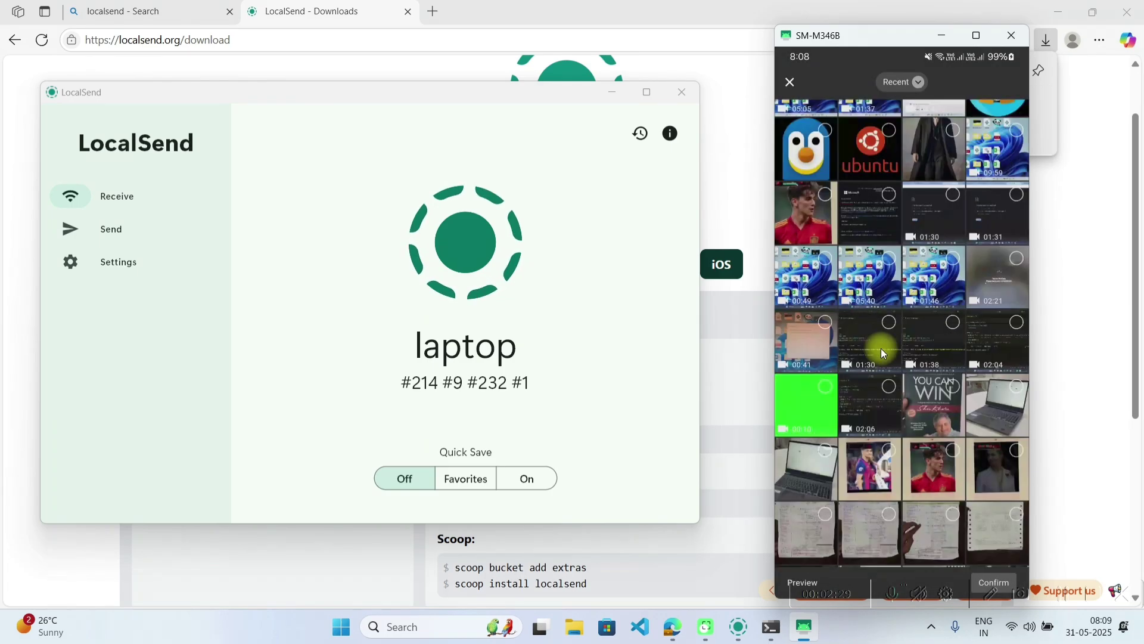
click(799, 191)
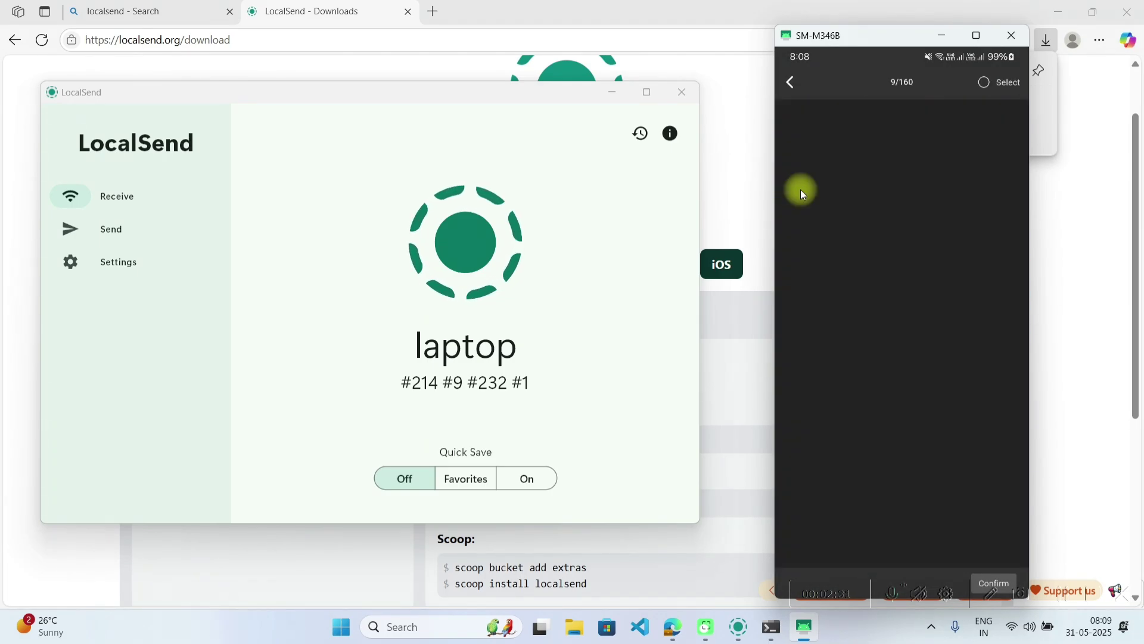
click(993, 85)
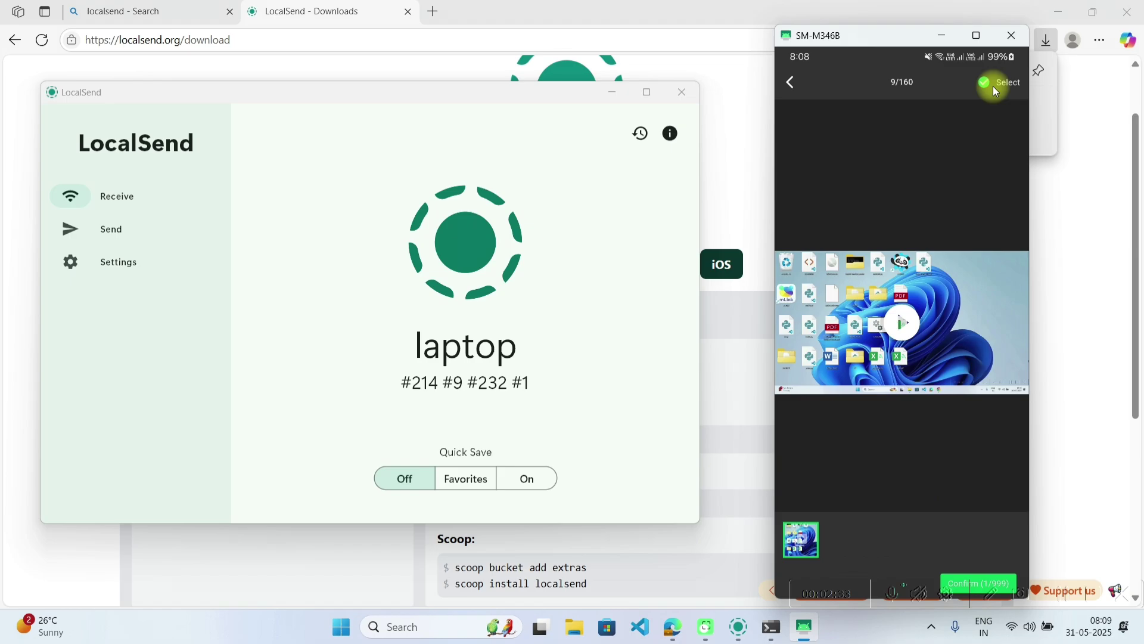
click(967, 577)
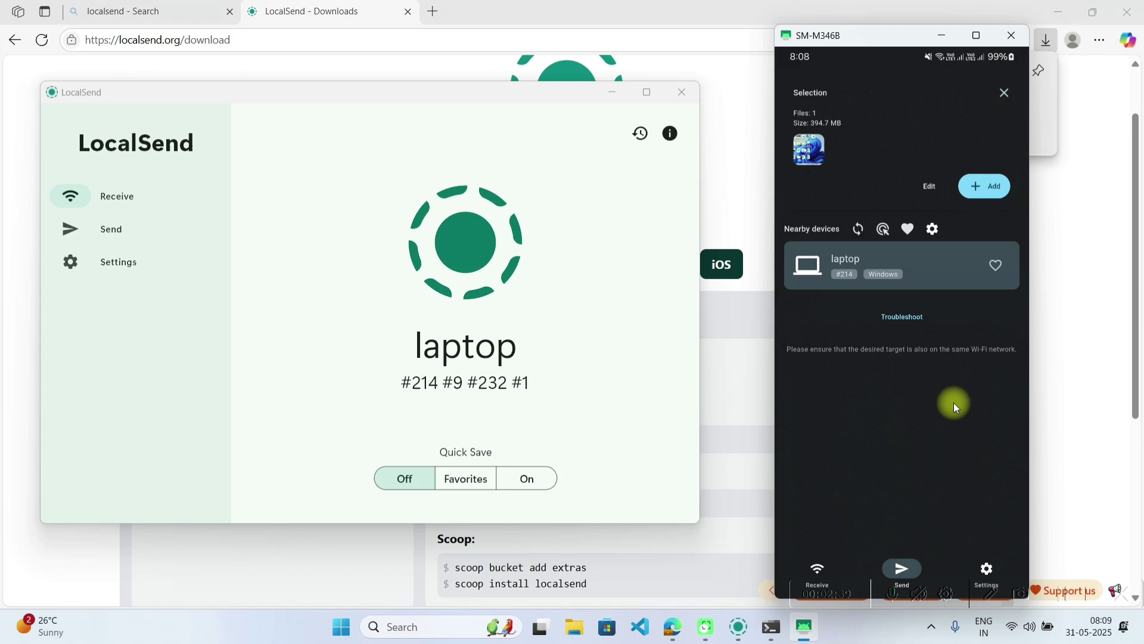
click(856, 265)
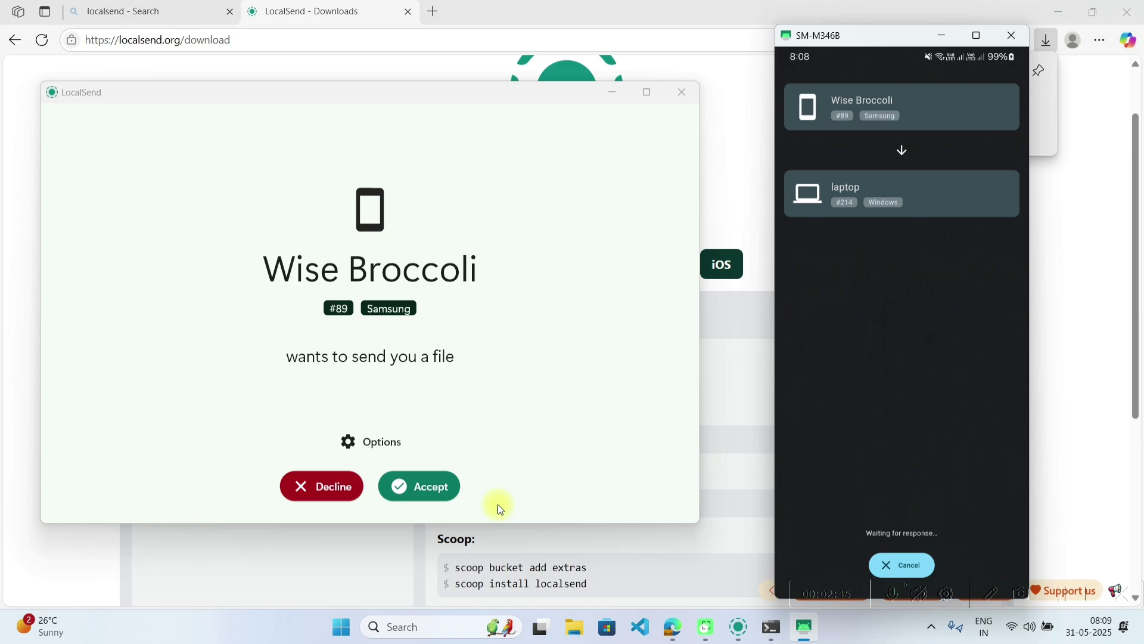
Accept Wise Broccoli's 394.7 MB video on the laptop, saving it to C:/Users/91720/Downloads
click(442, 487)
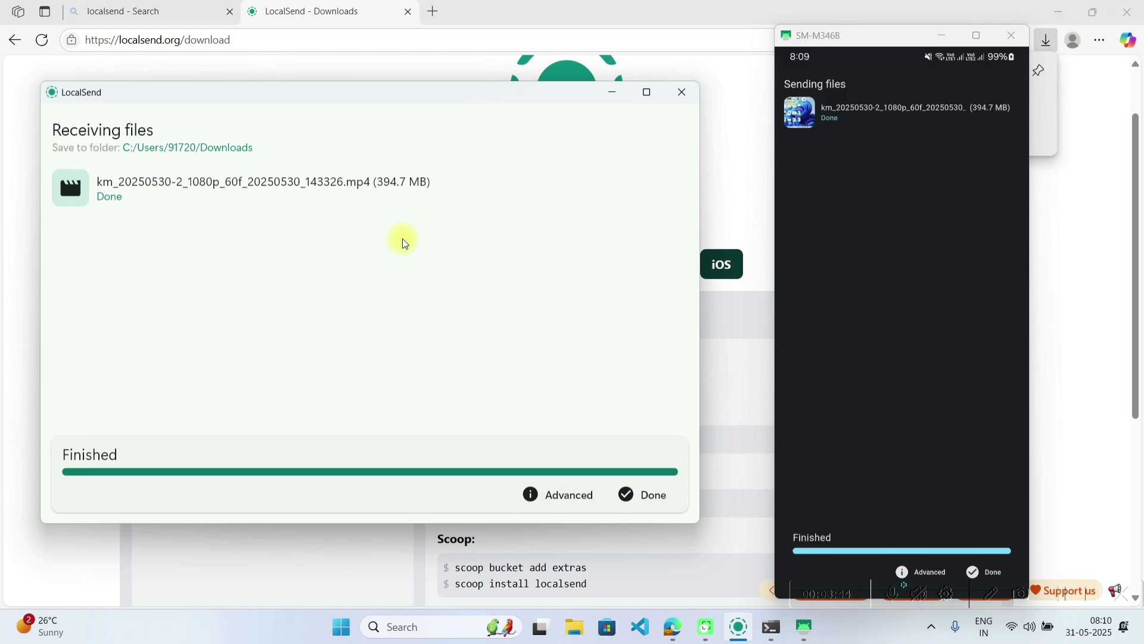
Close the finished transfers, leaving the laptop on Send and the phone on Receive
click(660, 498)
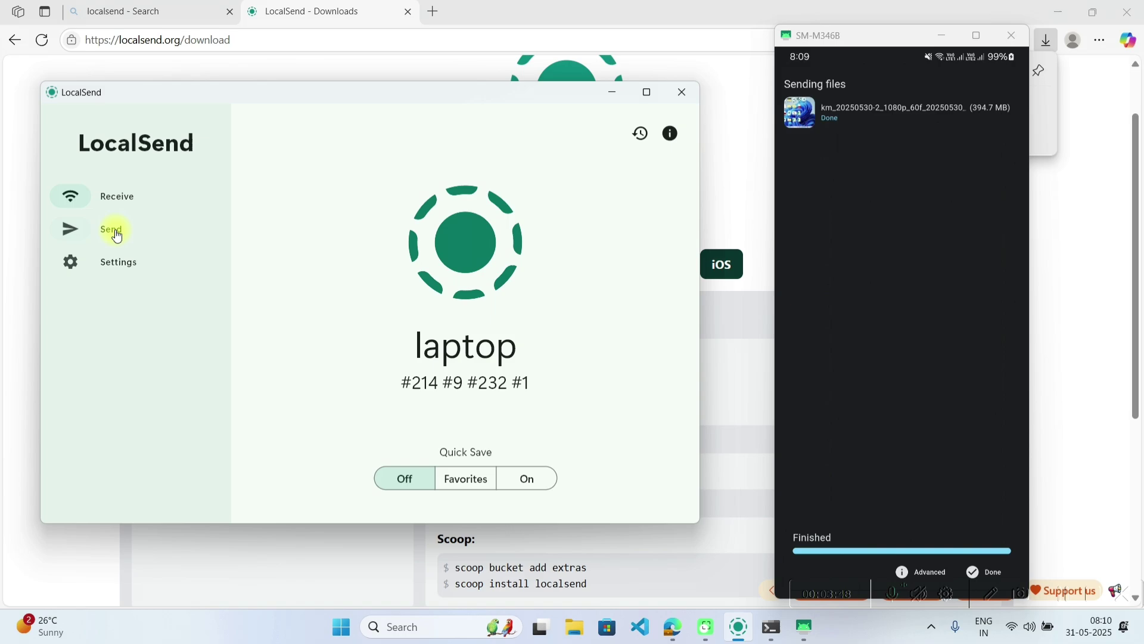
click(117, 235)
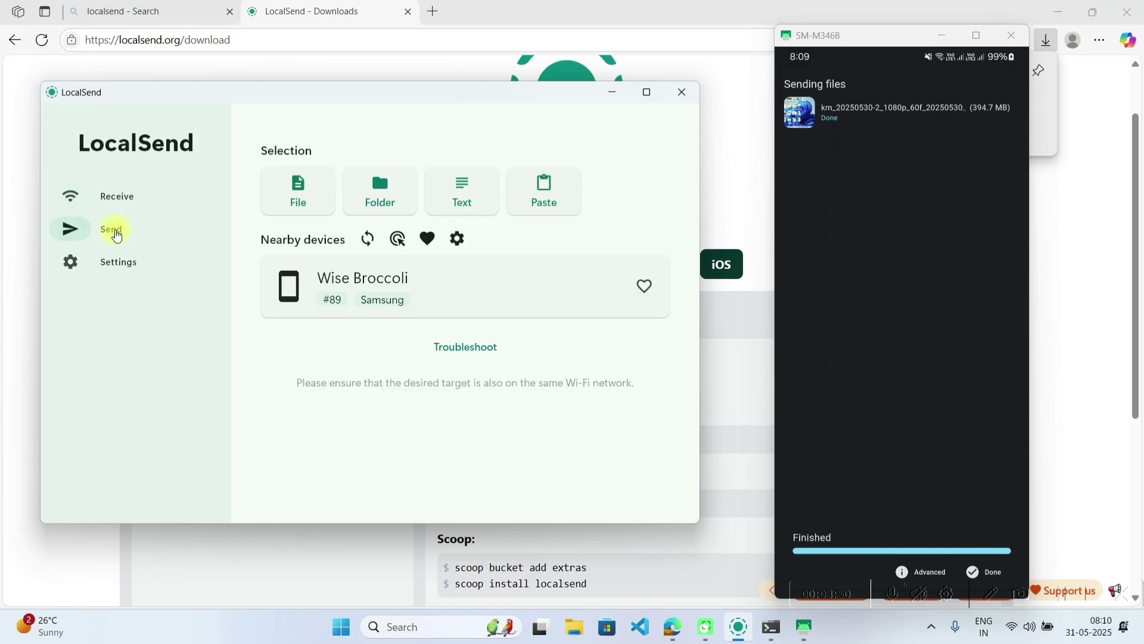
click(971, 571)
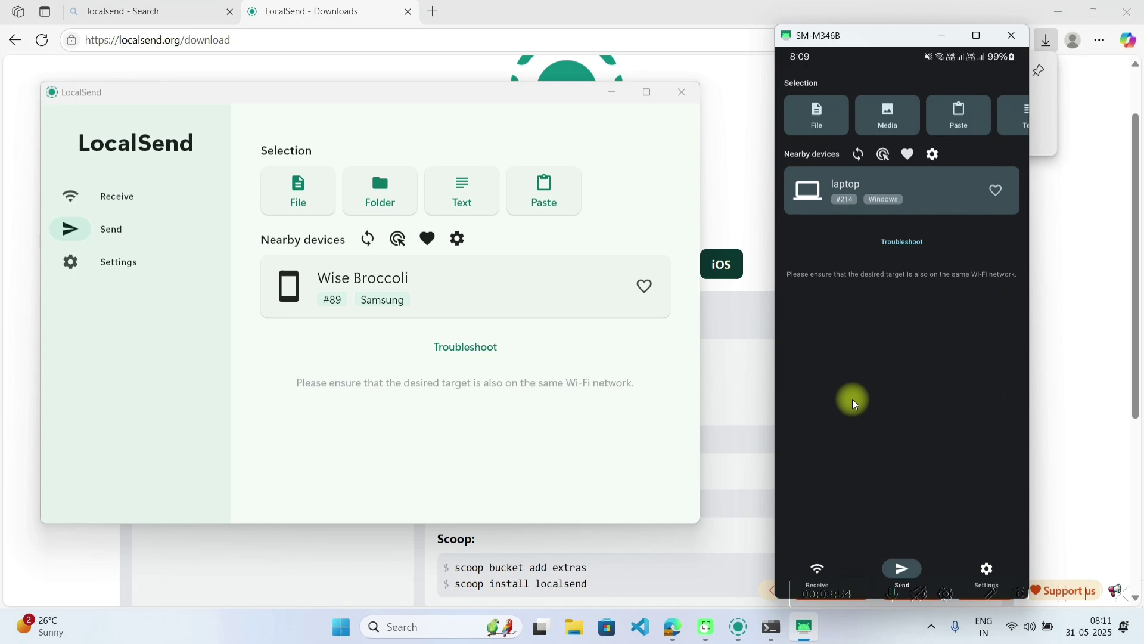
click(816, 568)
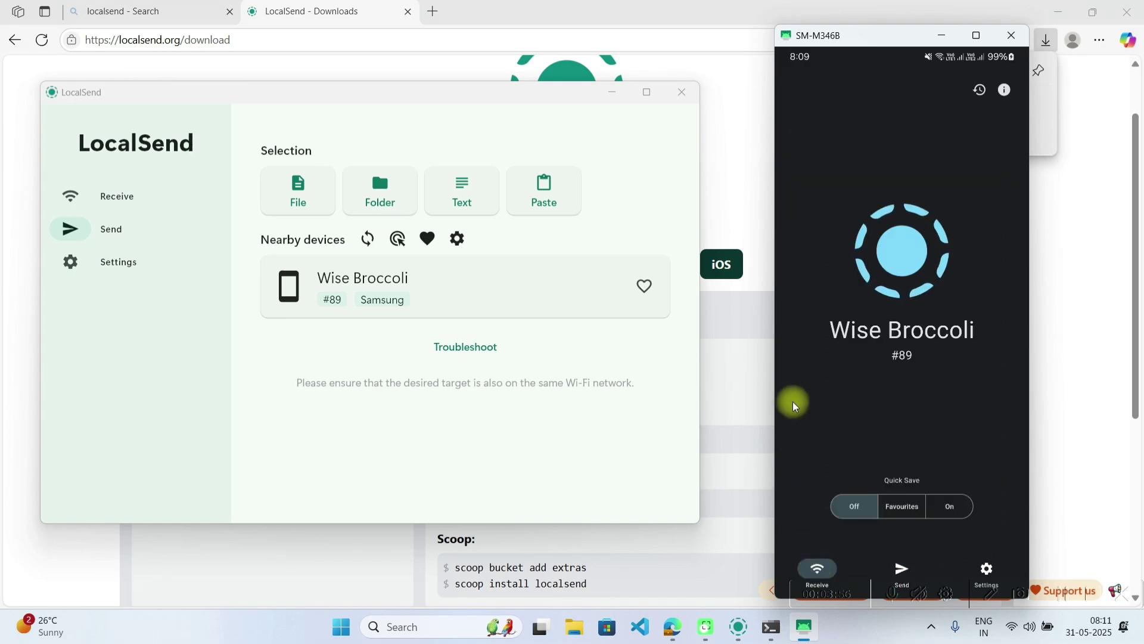
Choose File on the laptop and browse the Documents folder for om.mblock
click(341, 289)
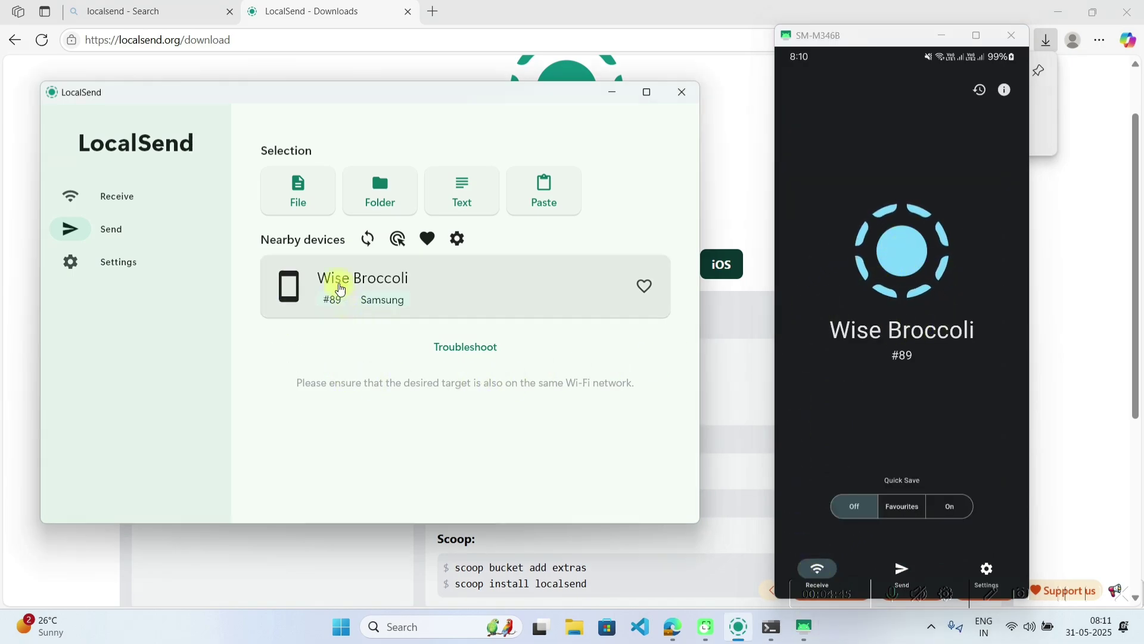
click(315, 196)
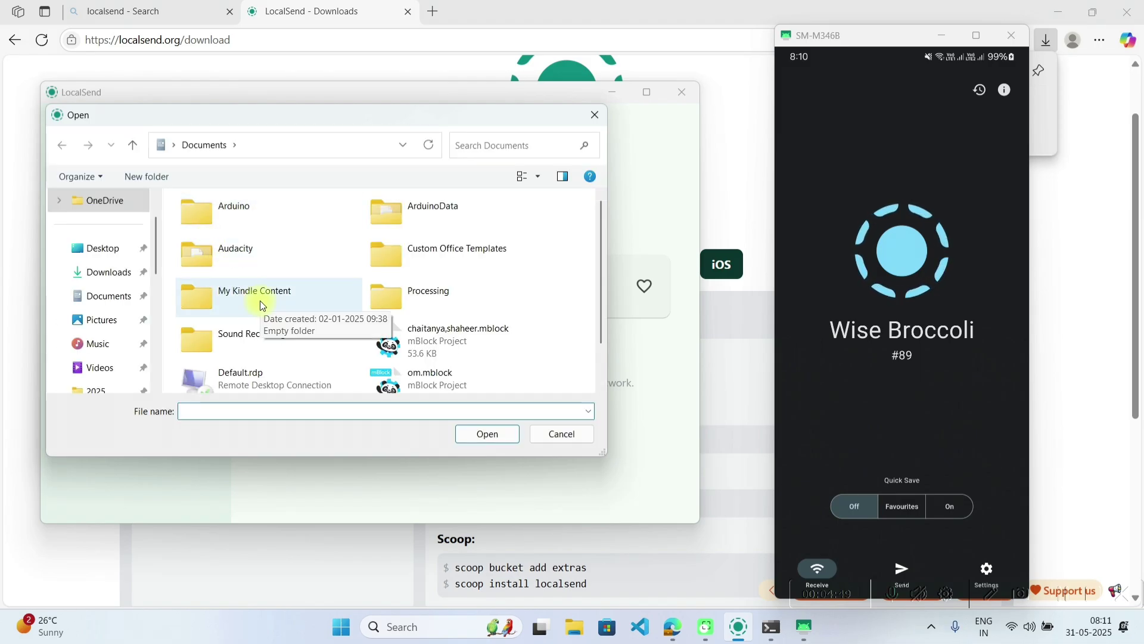
scroll(304, 317, down, 1)
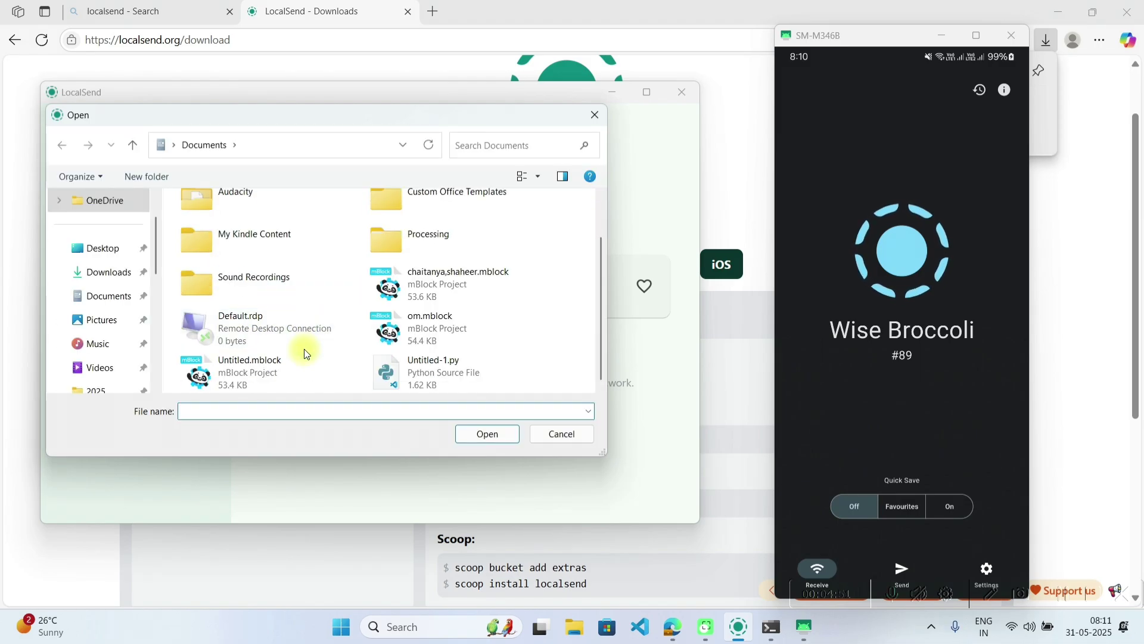
Send om.mblock (54.5 KB) to Wise Broccoli, accept it on the phone, and close both transfers
double_click(435, 336)
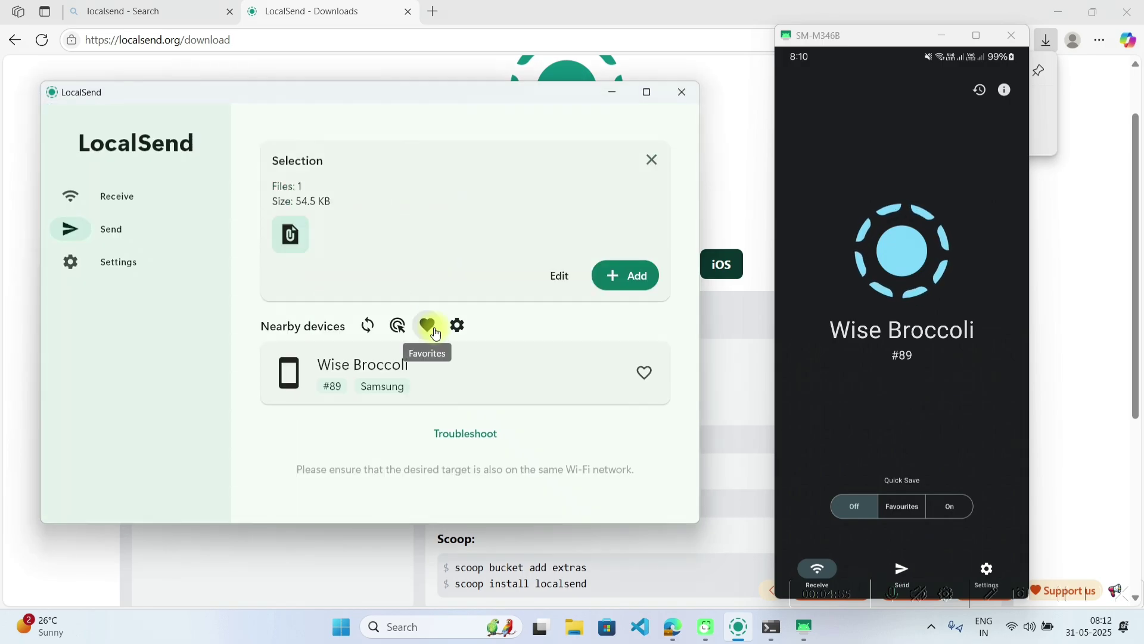
click(400, 378)
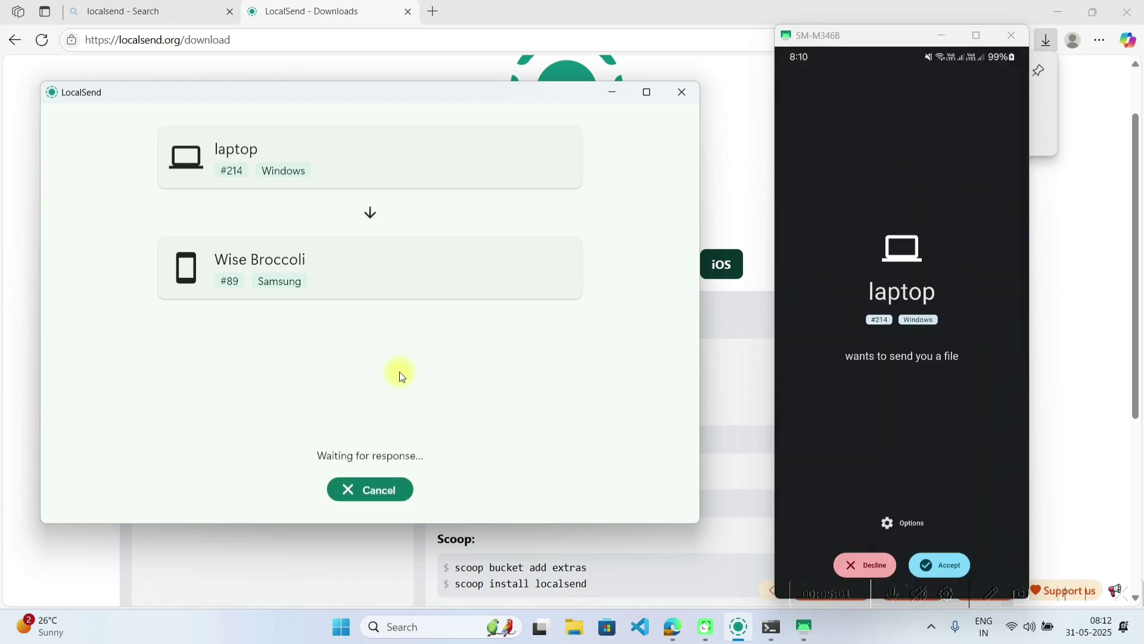
click(944, 566)
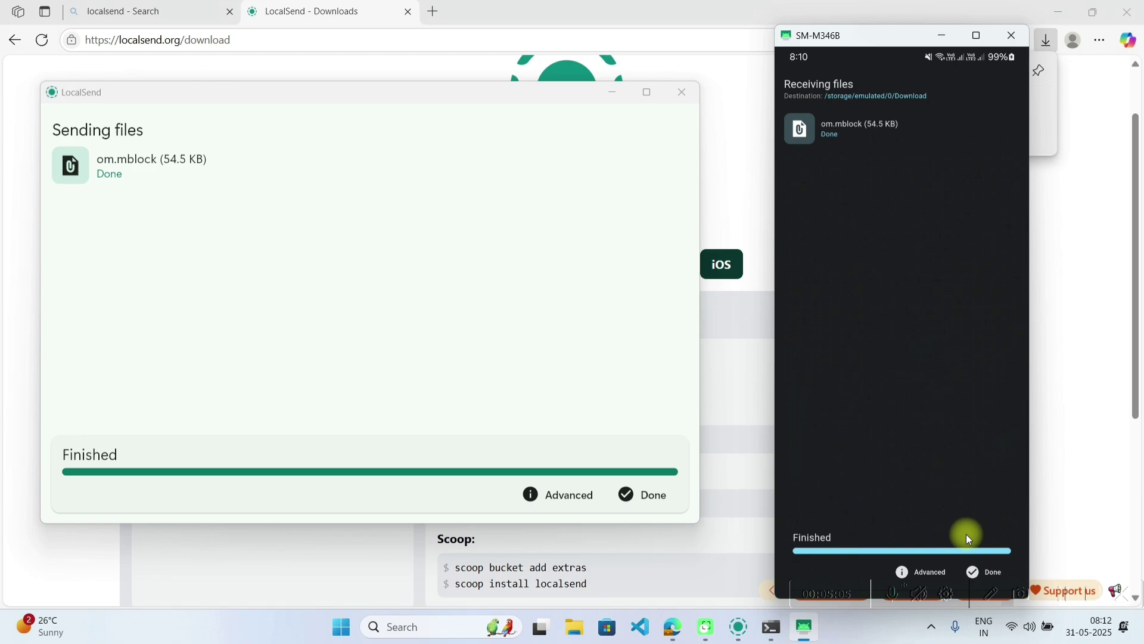
click(980, 570)
click(645, 494)
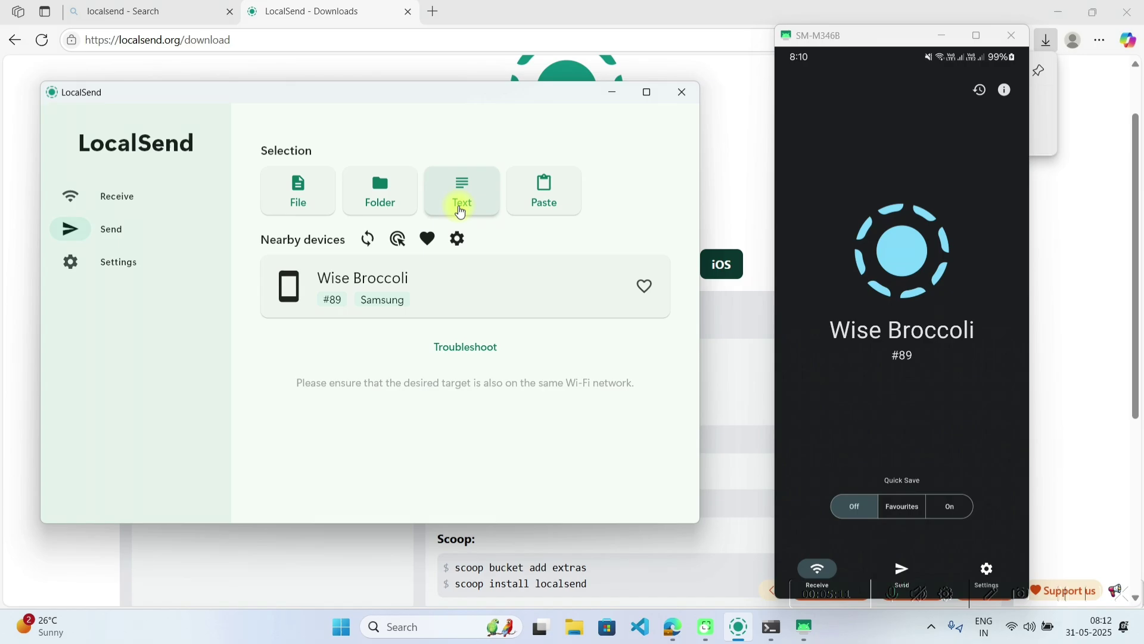
Send the text 'Hi' from the laptop to Wise Broccoli and copy it on the phone
click(469, 199)
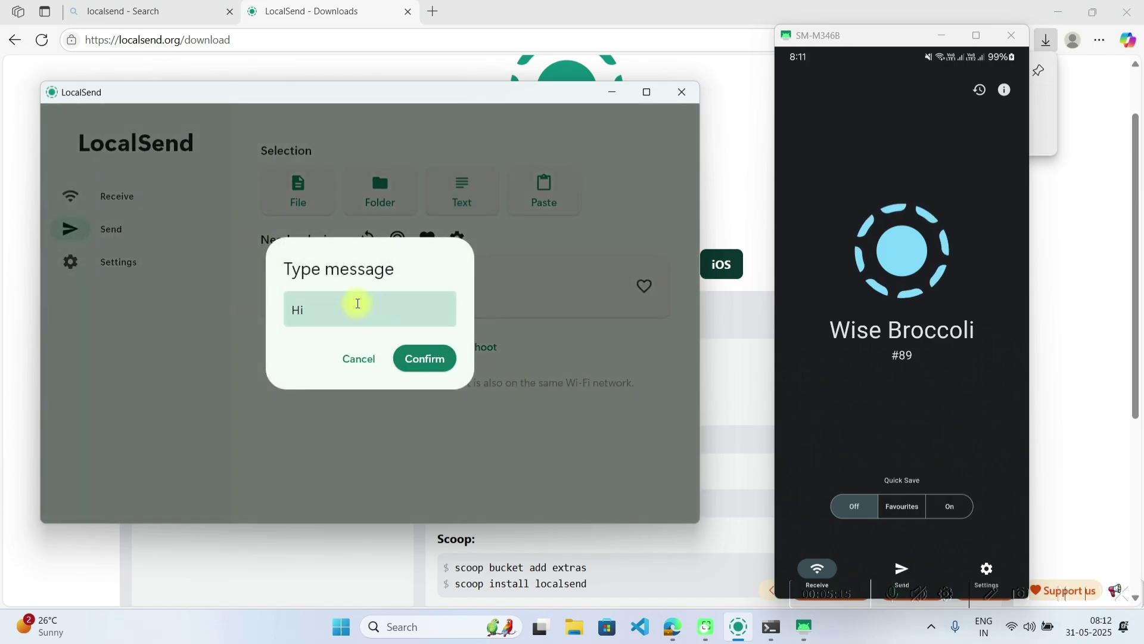
click(432, 360)
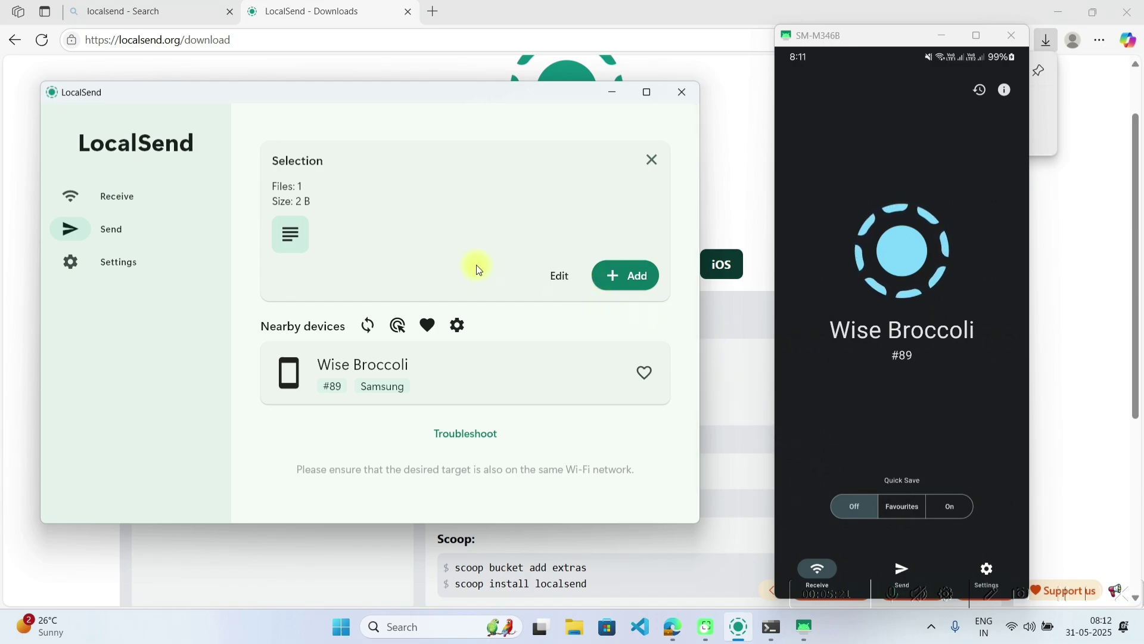
click(402, 374)
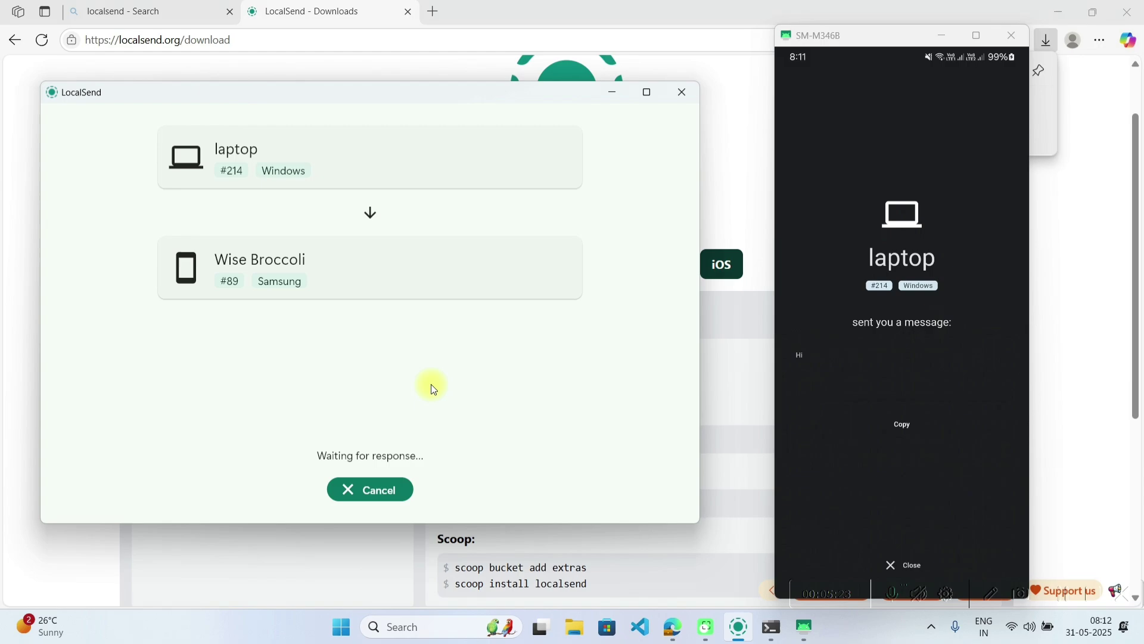
click(904, 428)
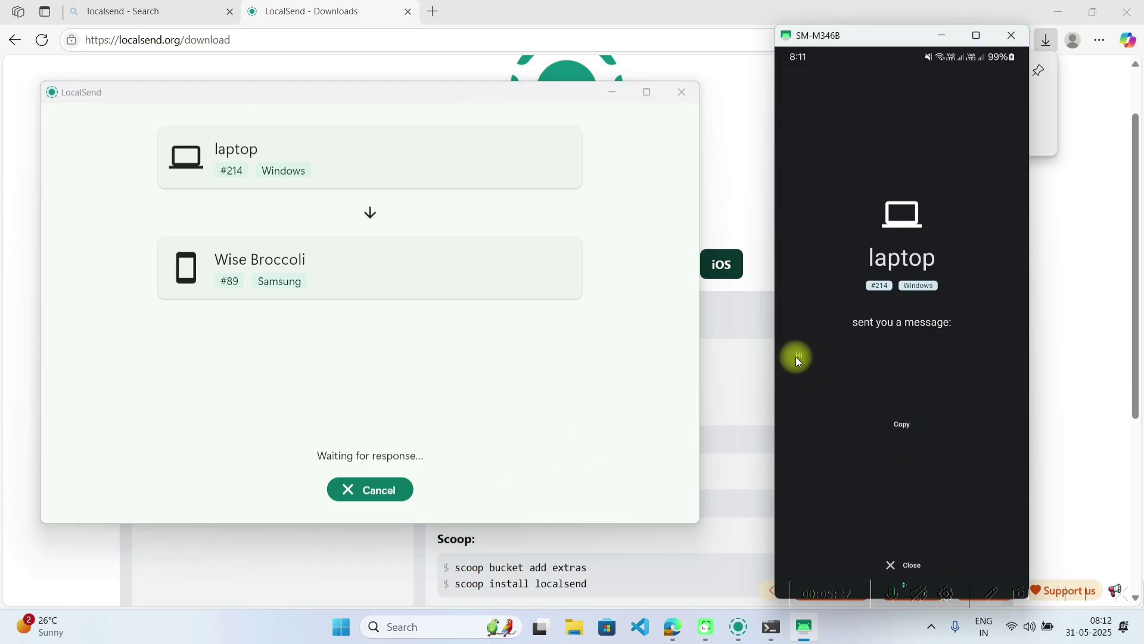